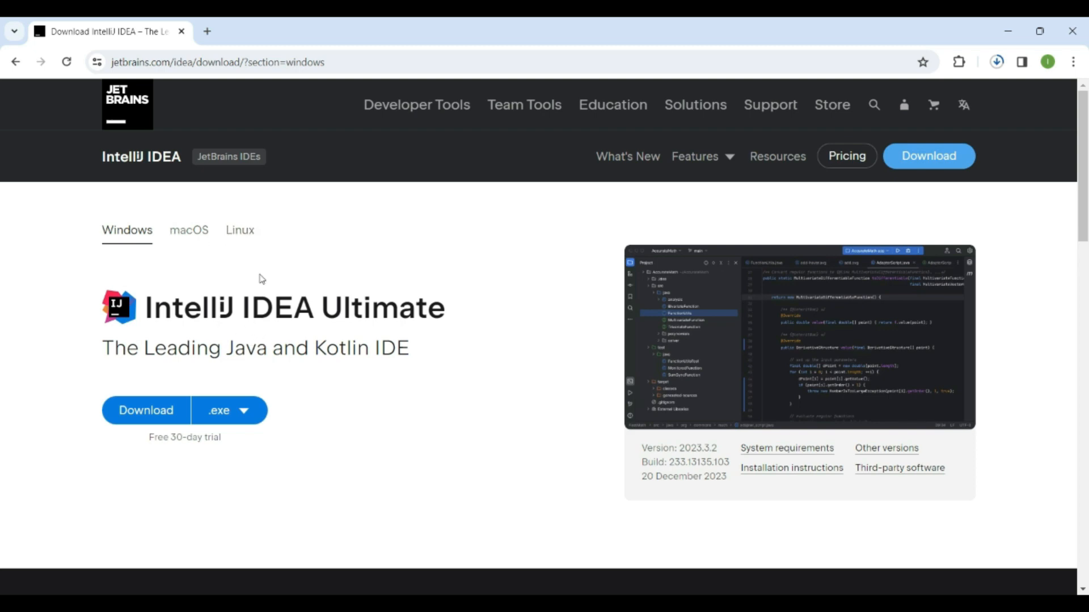
# Download the Windows .exe installer of IntelliJ IDEA Community Edition from the JetBrains download page
pyautogui.scroll(-1, 261, 275)
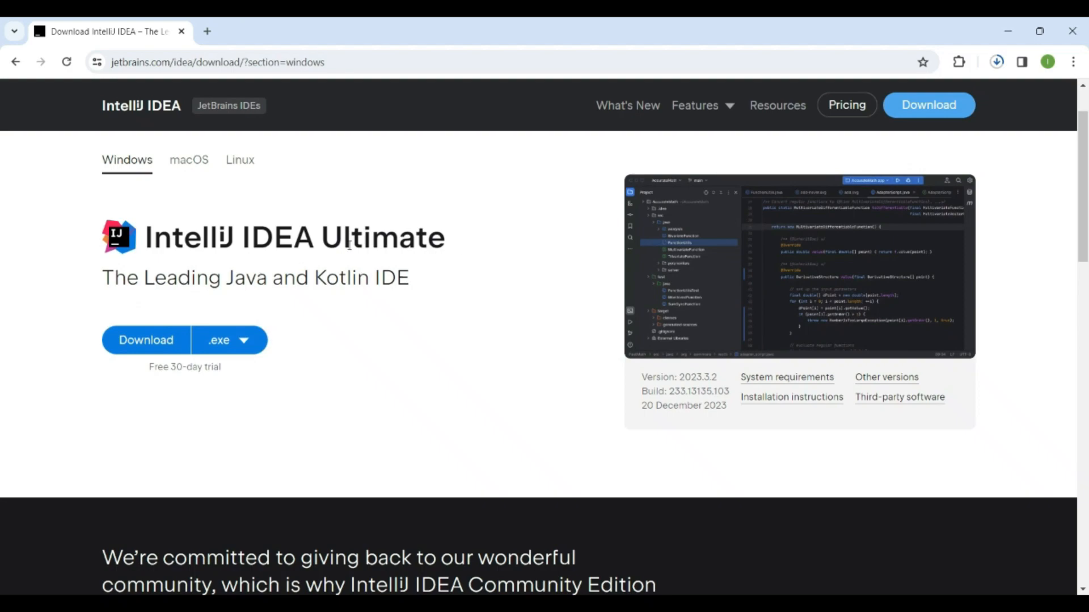
pyautogui.scroll(-4, 349, 245)
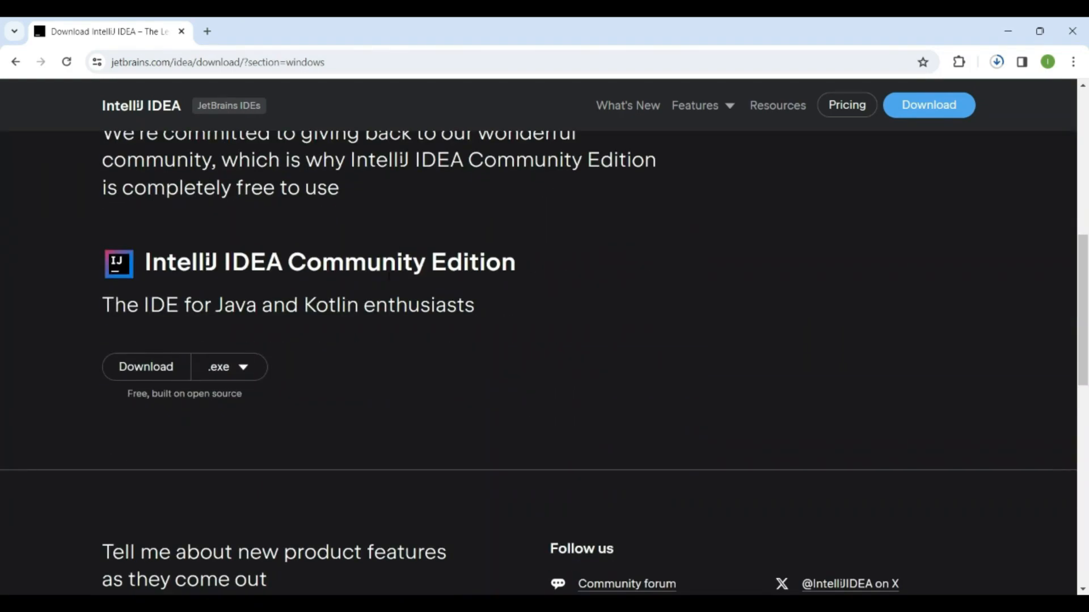
pyautogui.scroll(5, 389, 278)
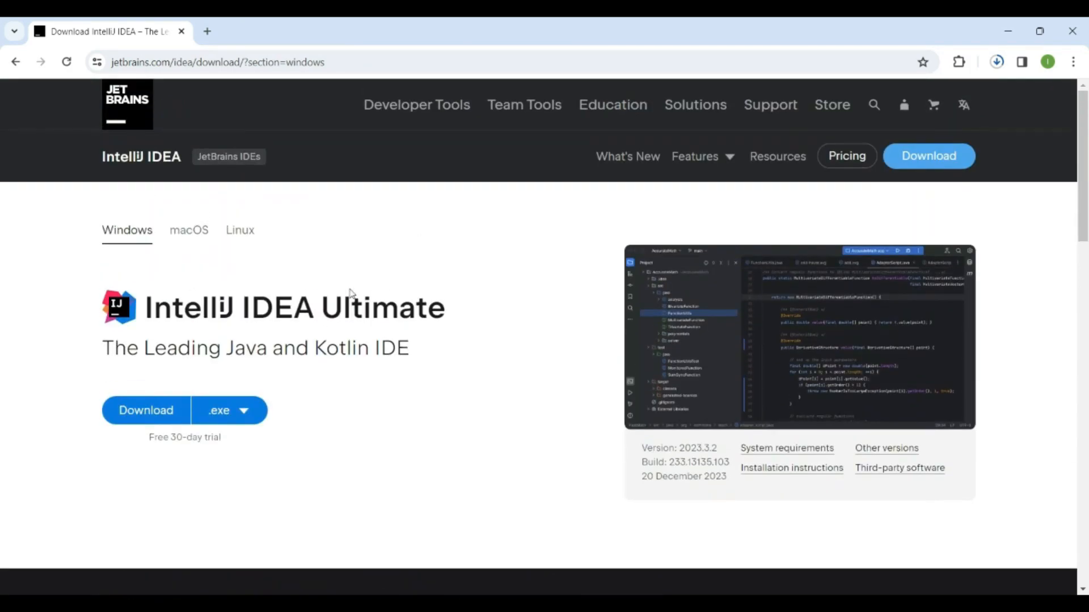
pyautogui.scroll(-7, 330, 302)
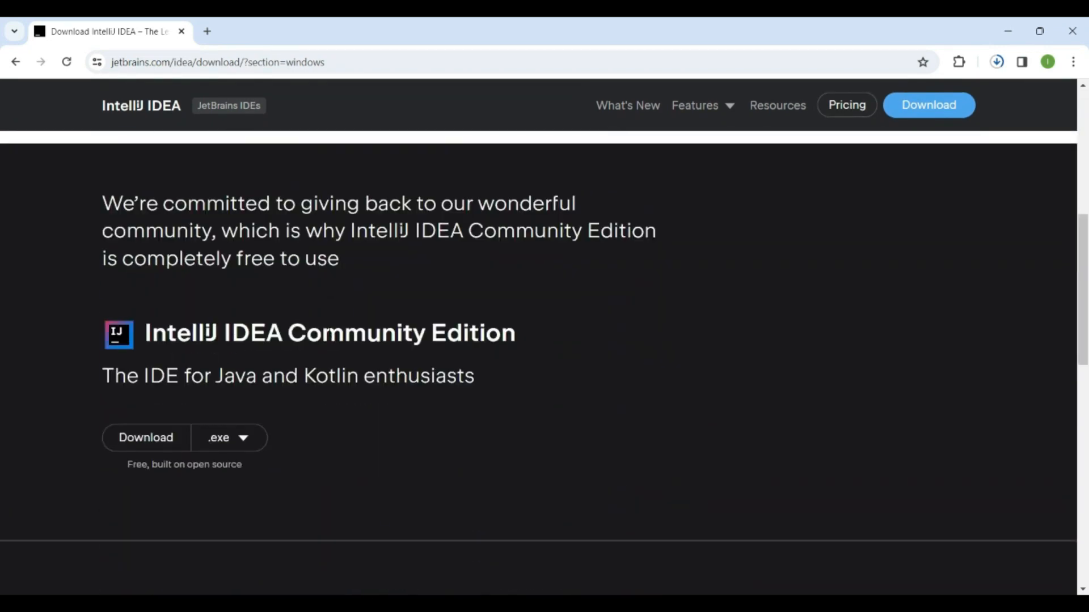
pyautogui.click(153, 438)
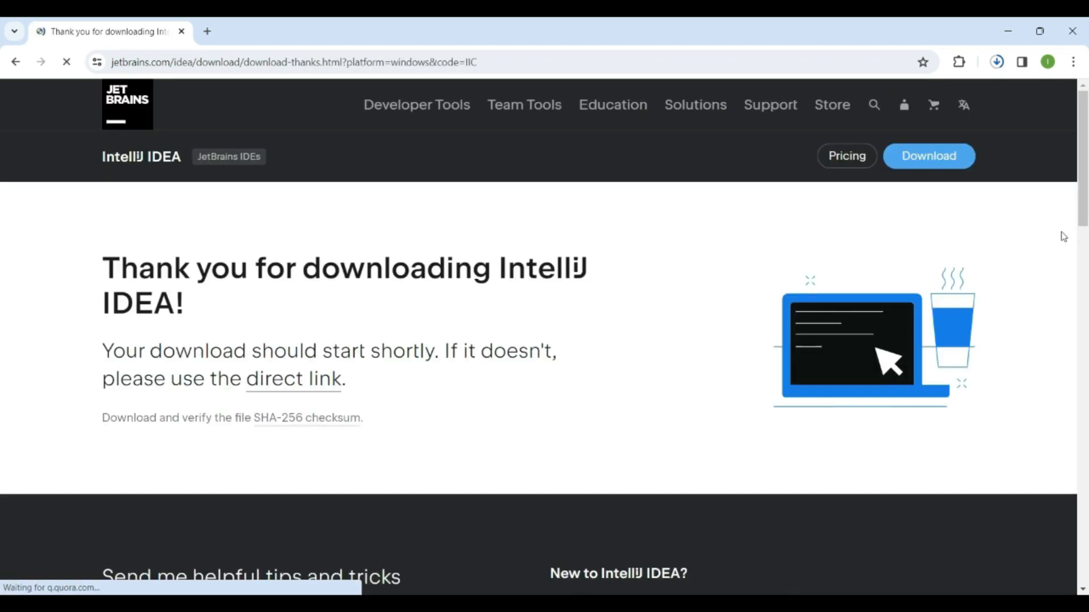
pyautogui.tripleClick(170, 269)
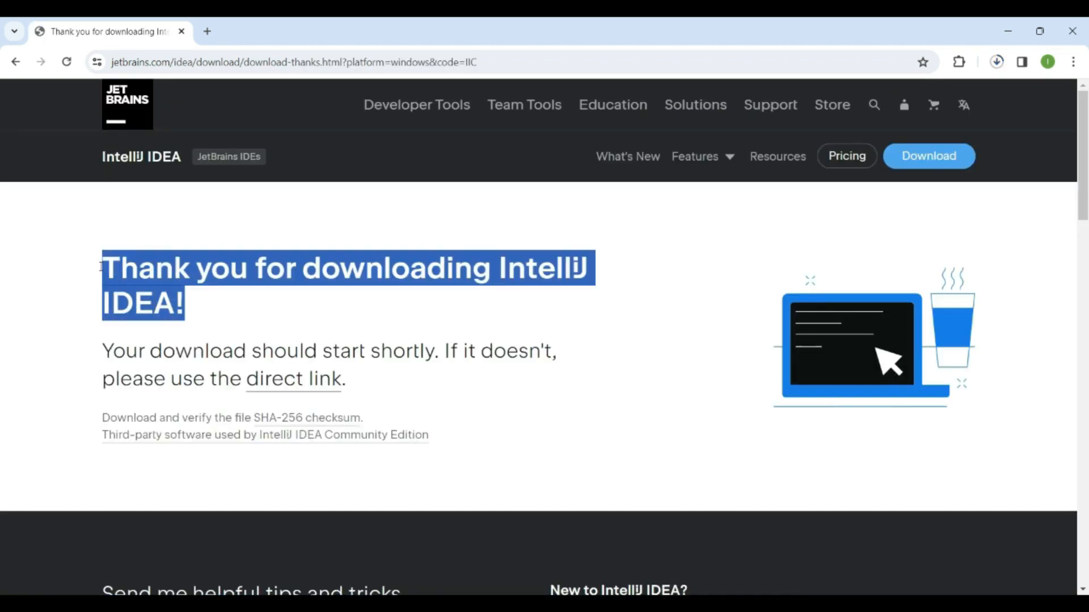
pyautogui.click(524, 284)
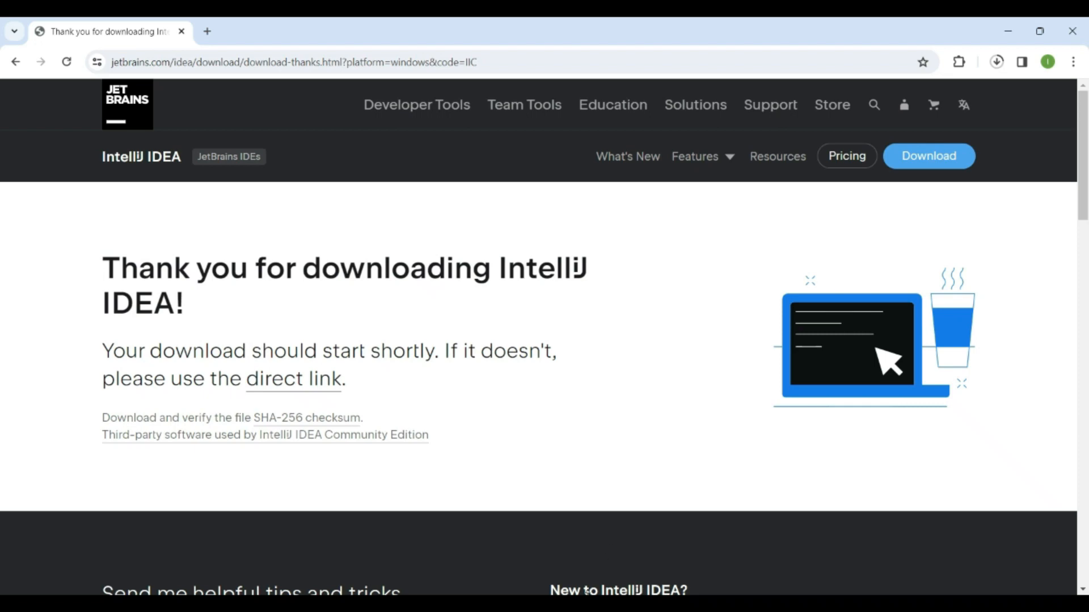
# Launch the ideaIC-2023.3.2 (2) installer from the Downloads folder and accept the default destination folder
pyautogui.click(614, 603)
pyautogui.click(238, 169)
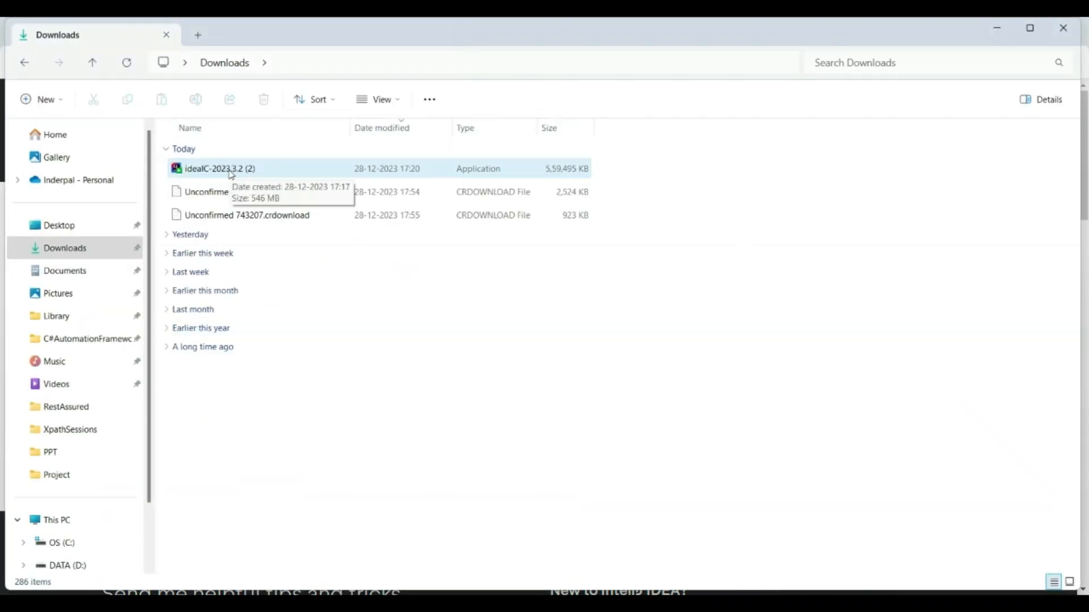
pyautogui.doubleClick(232, 173)
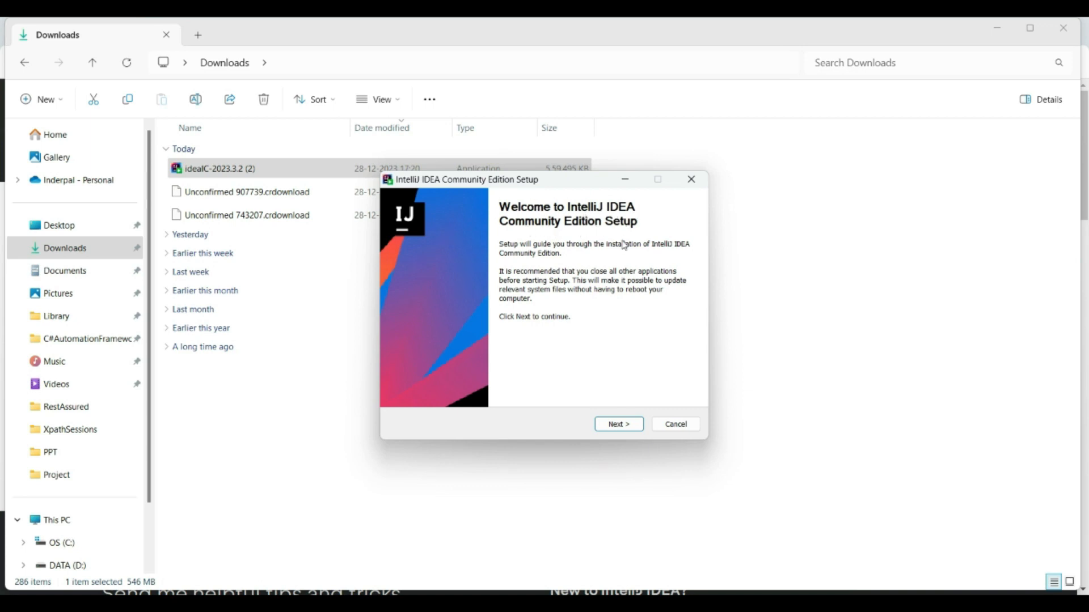
pyautogui.click(619, 424)
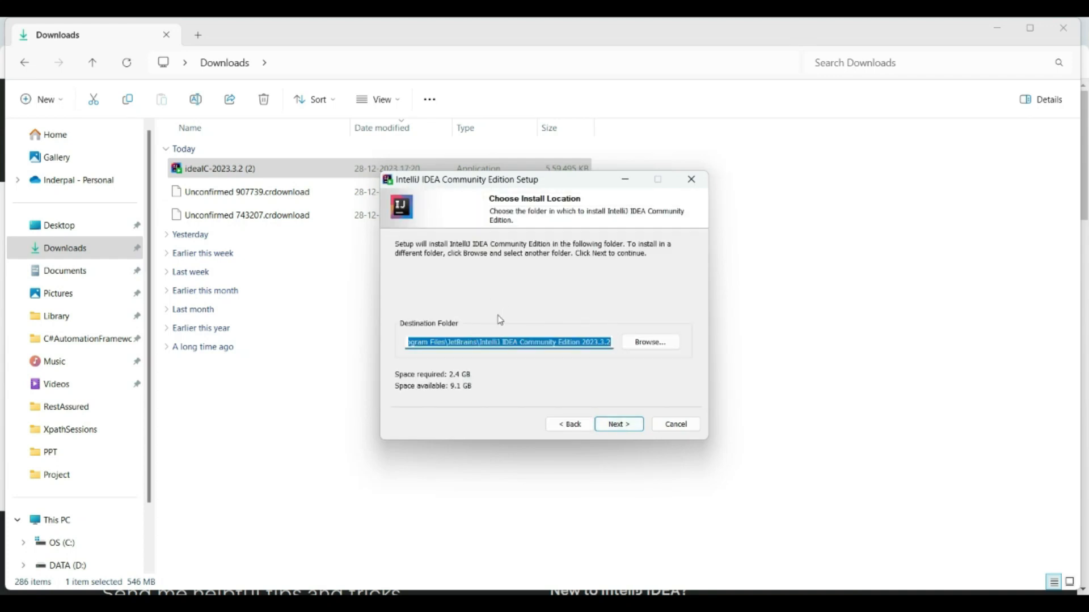
pyautogui.click(620, 425)
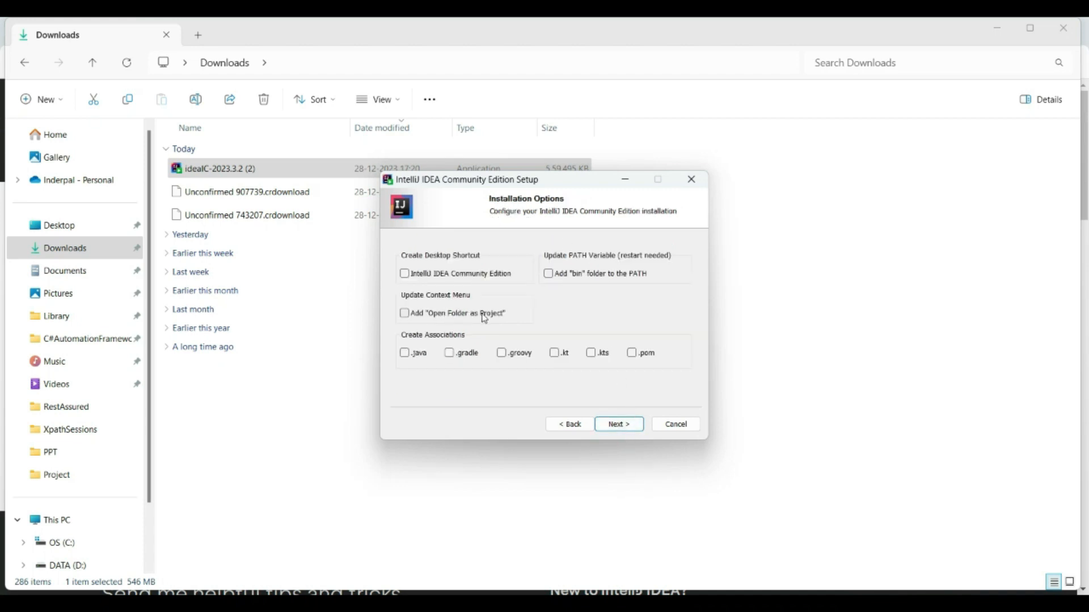
# Enable the .java and .pom file associations and the option to add the "bin" folder to the PATH
pyautogui.click(404, 354)
pyautogui.click(633, 354)
pyautogui.click(549, 275)
pyautogui.click(619, 425)
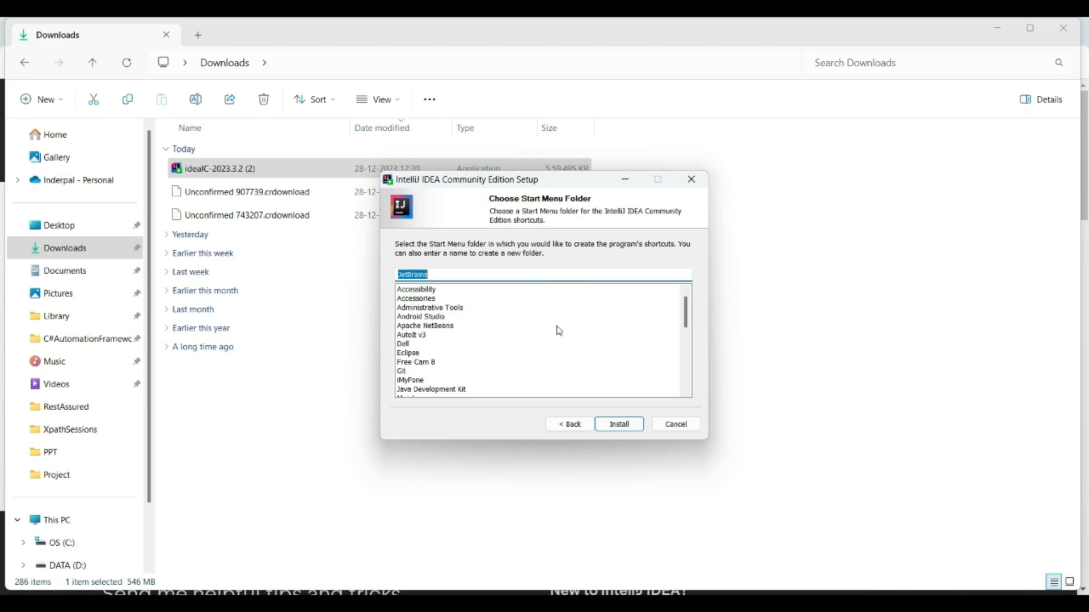
# Install with the default JetBrains Start Menu folder and finish the setup with the Reboot now option
pyautogui.click(619, 424)
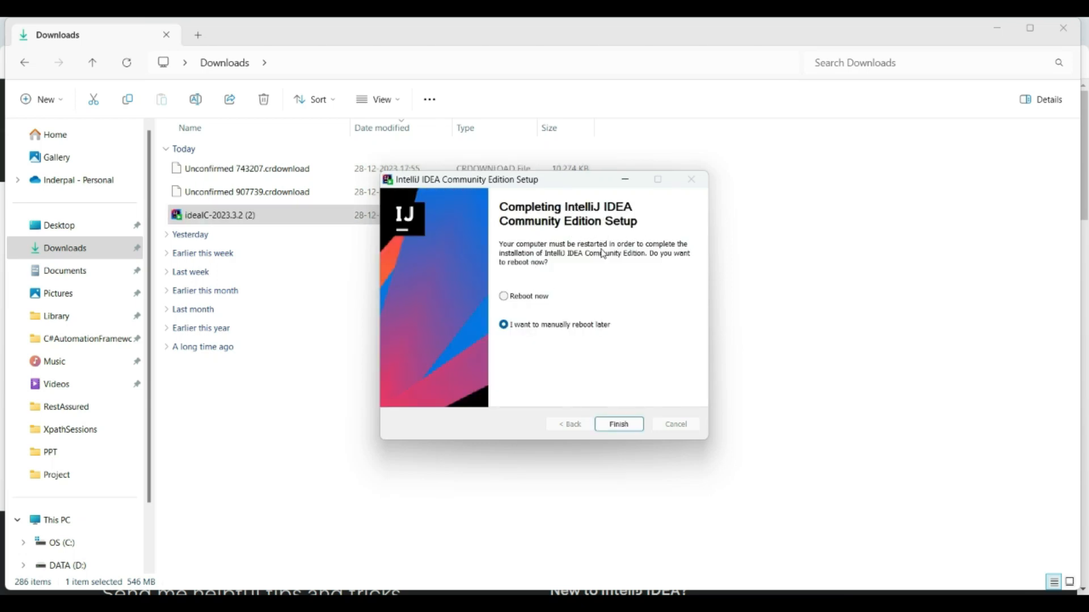
pyautogui.click(504, 298)
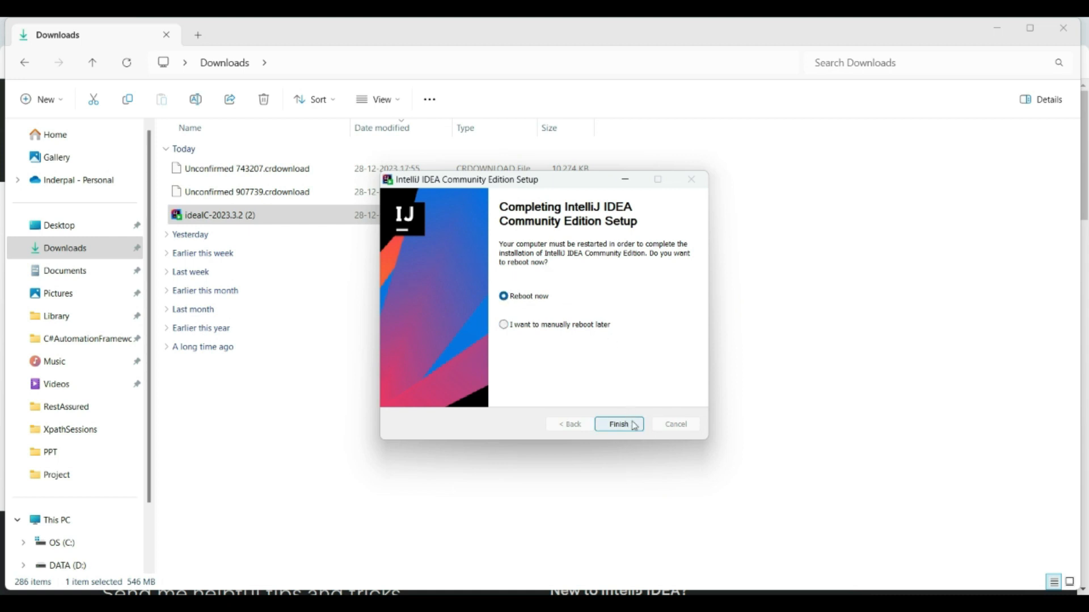
pyautogui.click(619, 425)
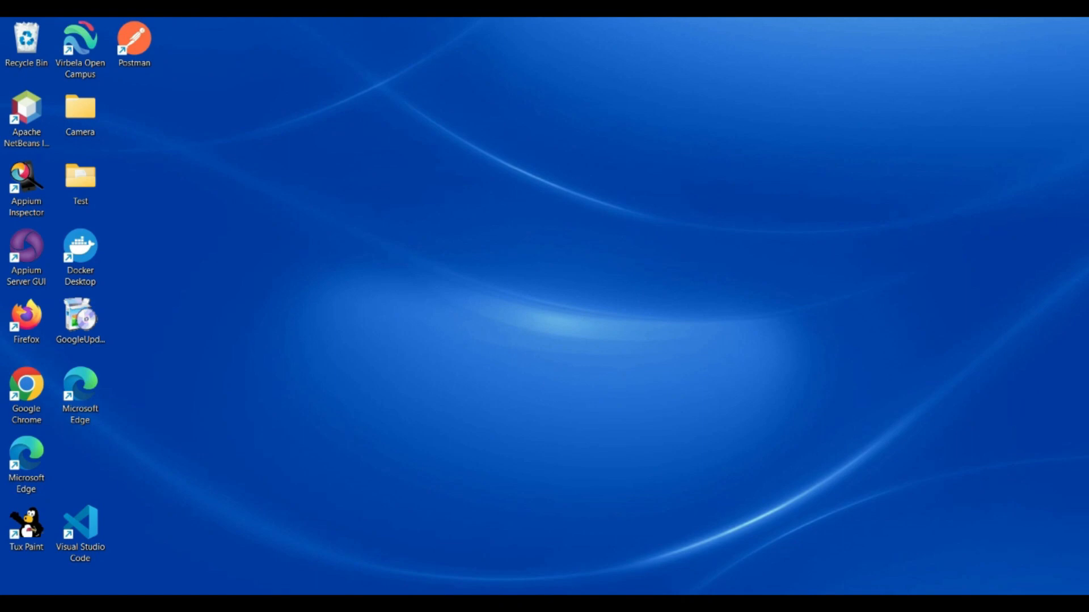
# Launch IntelliJ IDEA Community Edition 2023.3.2 from the Windows search, choosing not to import settings
pyautogui.press('super')
pyautogui.write('inte')
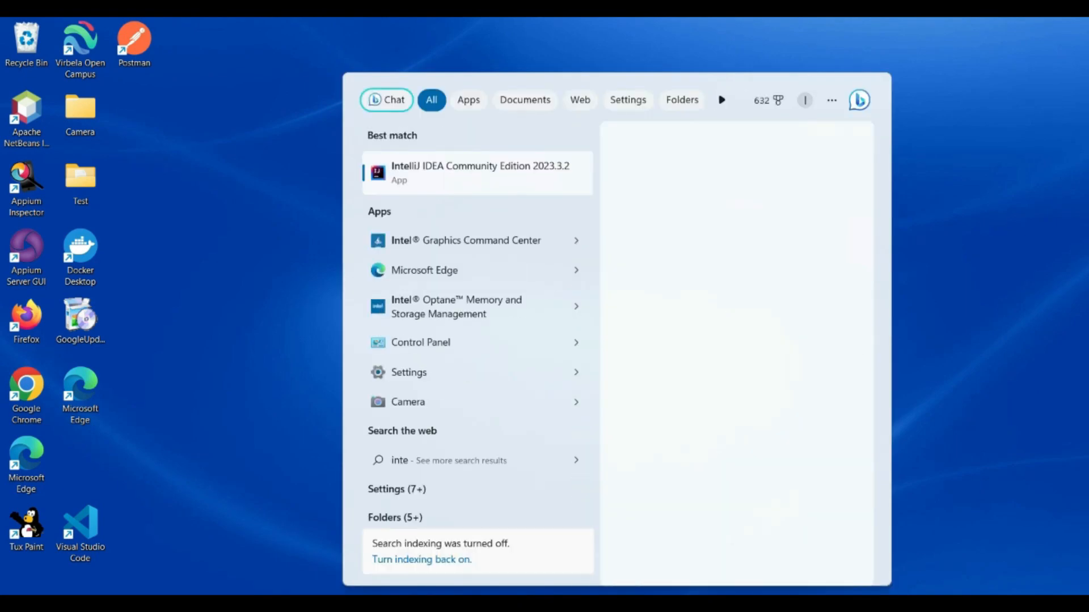
pyautogui.click(445, 177)
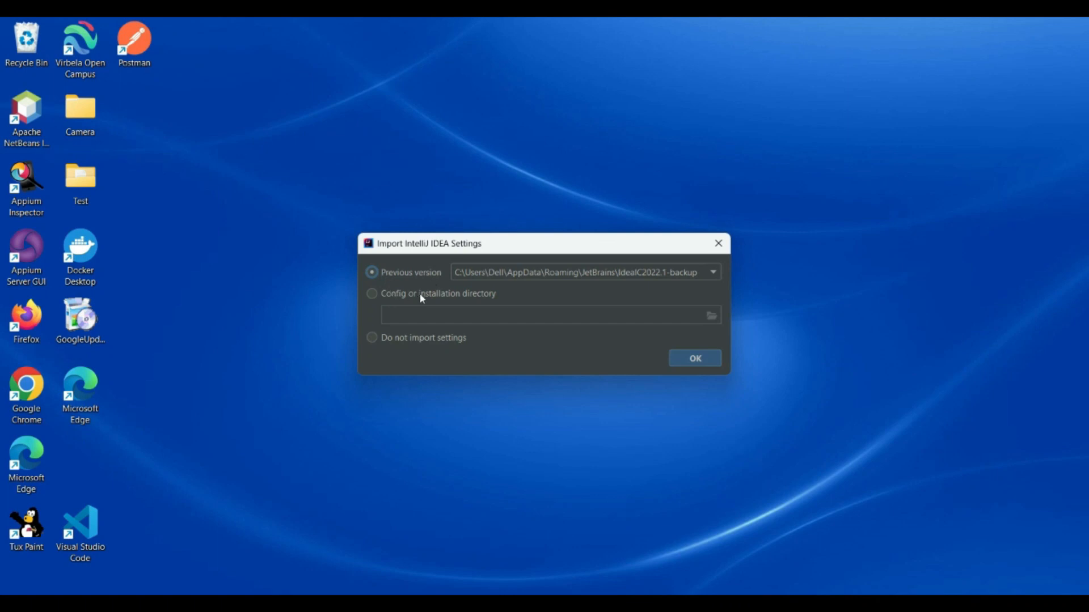
pyautogui.click(370, 339)
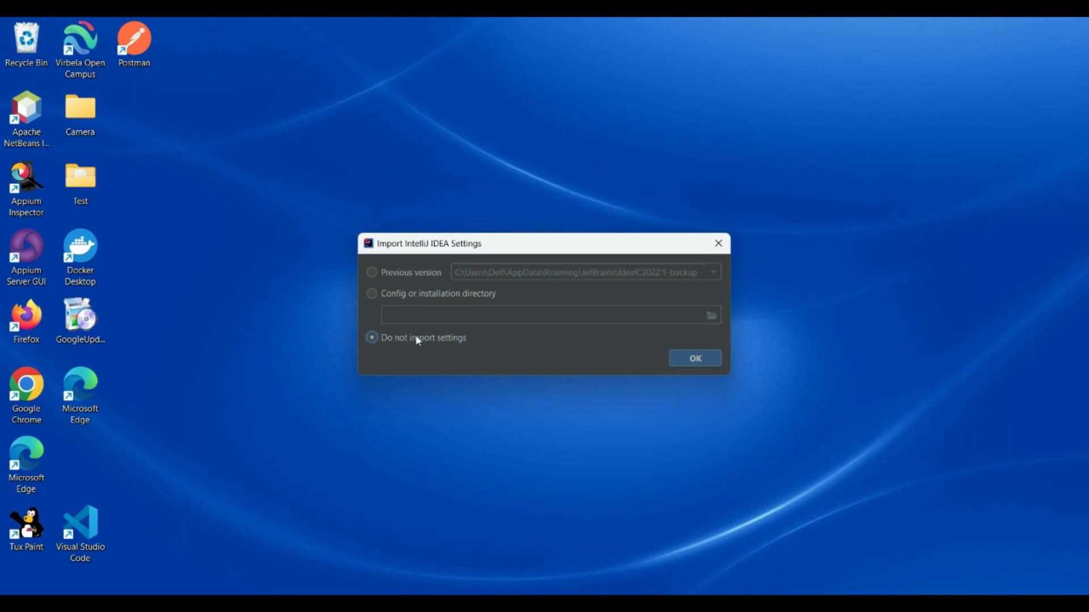
pyautogui.click(695, 361)
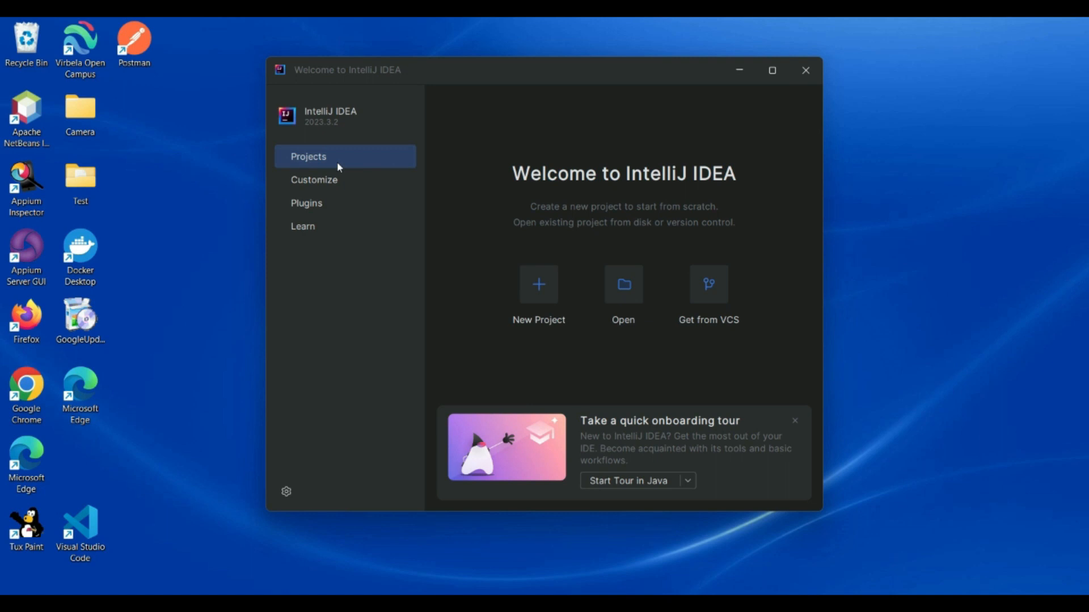
# Create a new Maven Archetype project with the default name, JDK 21 and the maven-archetype-quickstart archetype
pyautogui.click(542, 284)
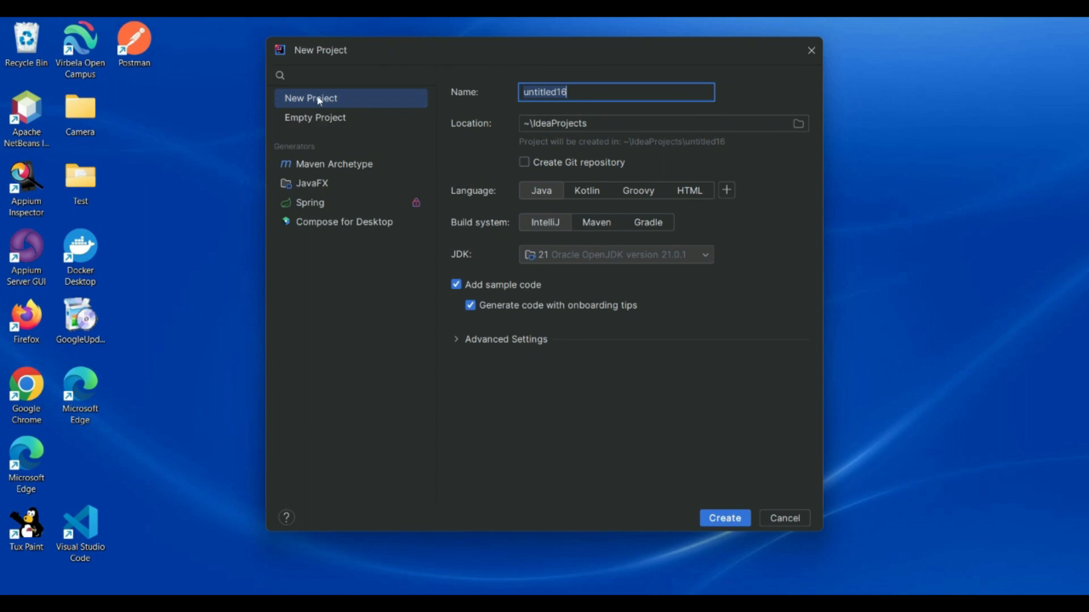
pyautogui.click(315, 160)
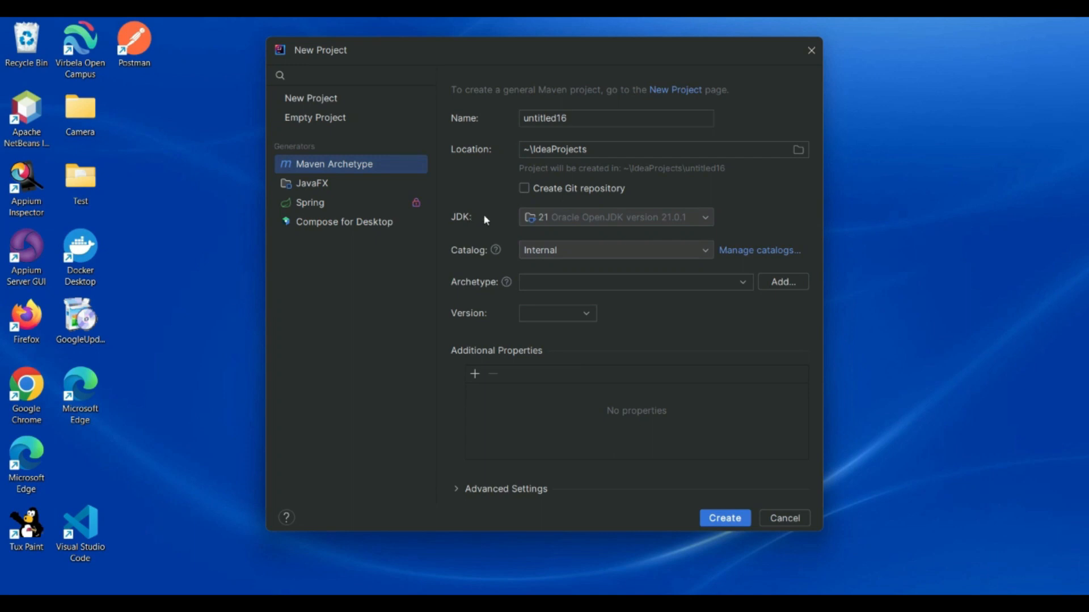
pyautogui.click(584, 218)
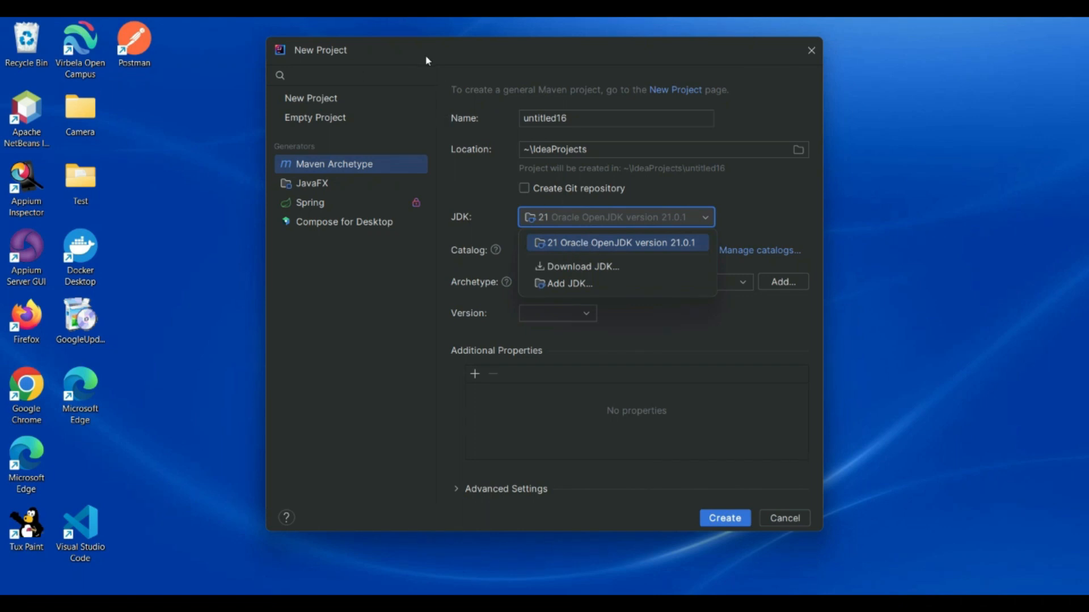
pyautogui.click(470, 200)
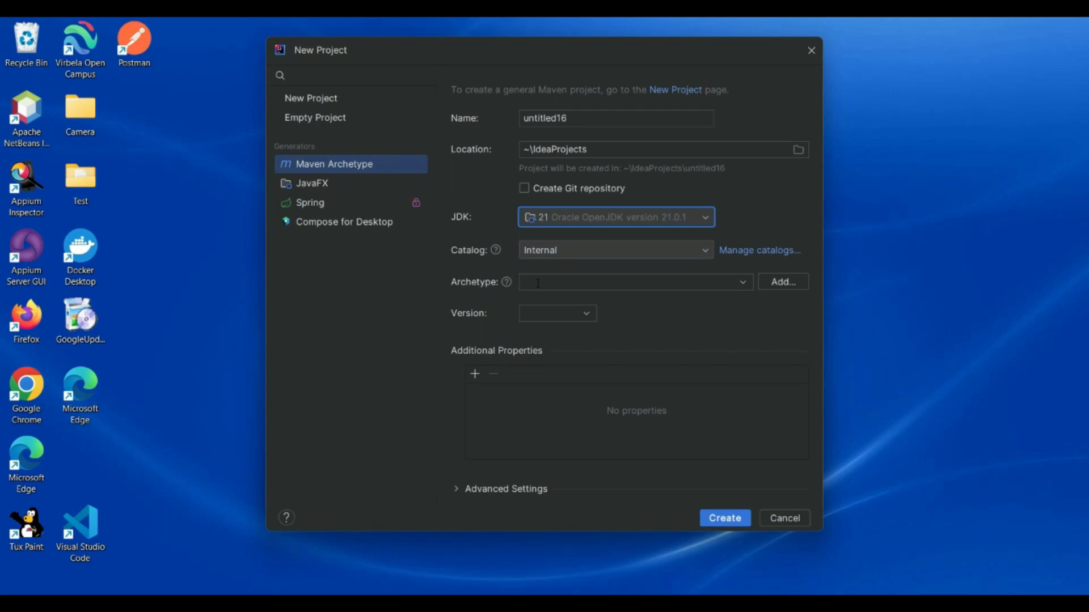
pyautogui.click(576, 277)
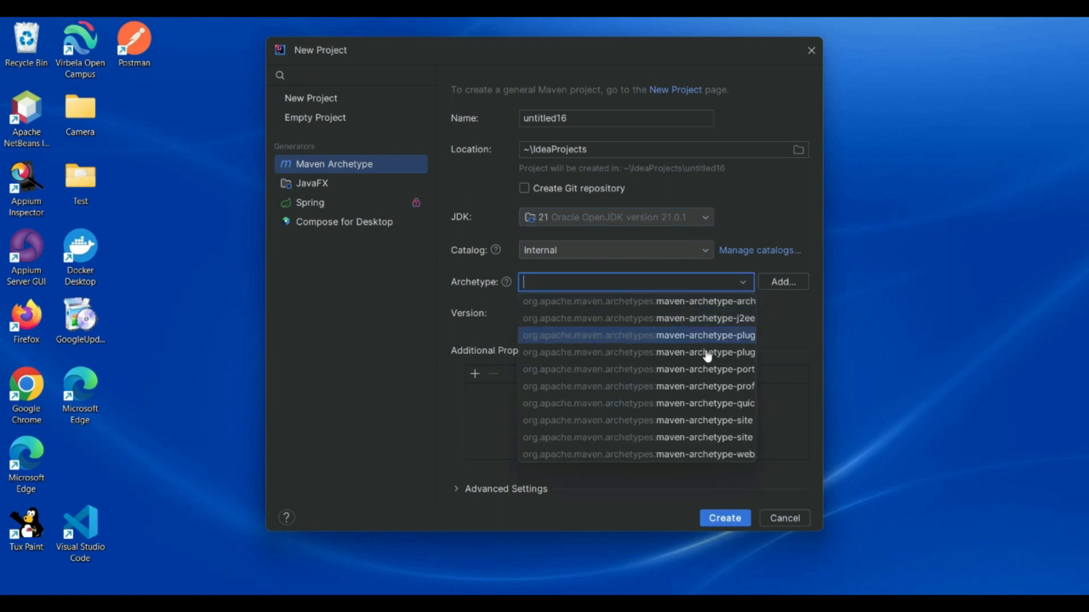
pyautogui.click(719, 405)
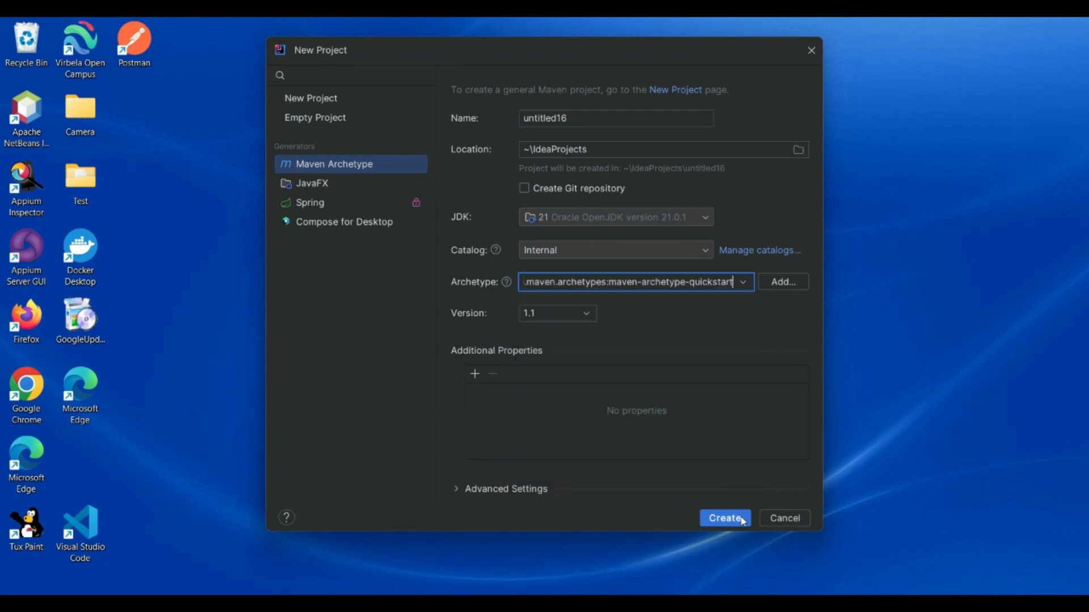
pyautogui.click(720, 518)
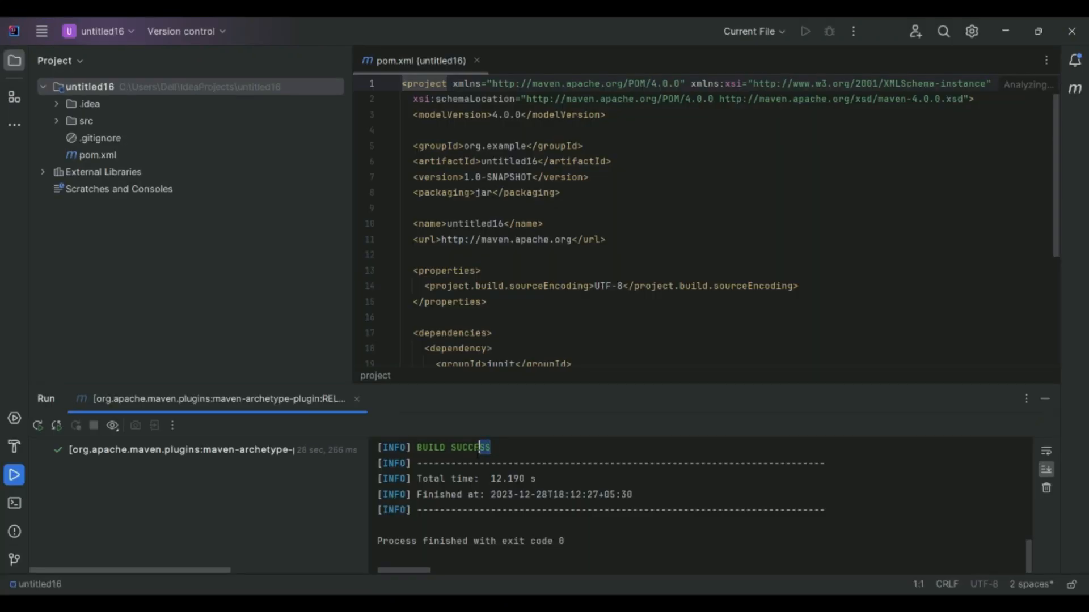
# Check the Maven build status in the run output and open the App class in src/main/java/org.example
pyautogui.moveTo(480, 447); pyautogui.dragTo(416, 447)
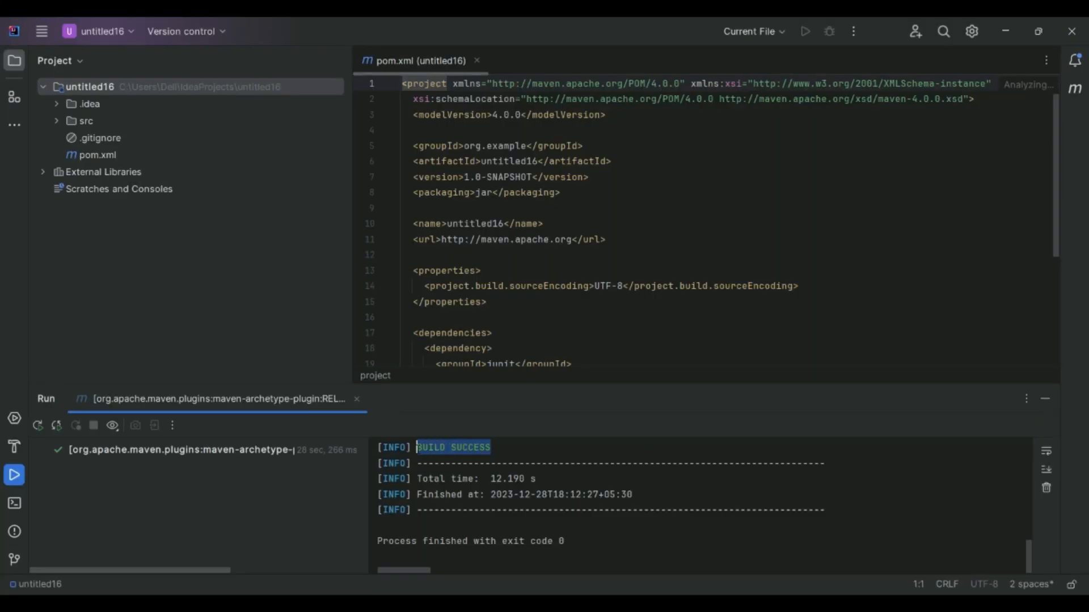
pyautogui.click(492, 239)
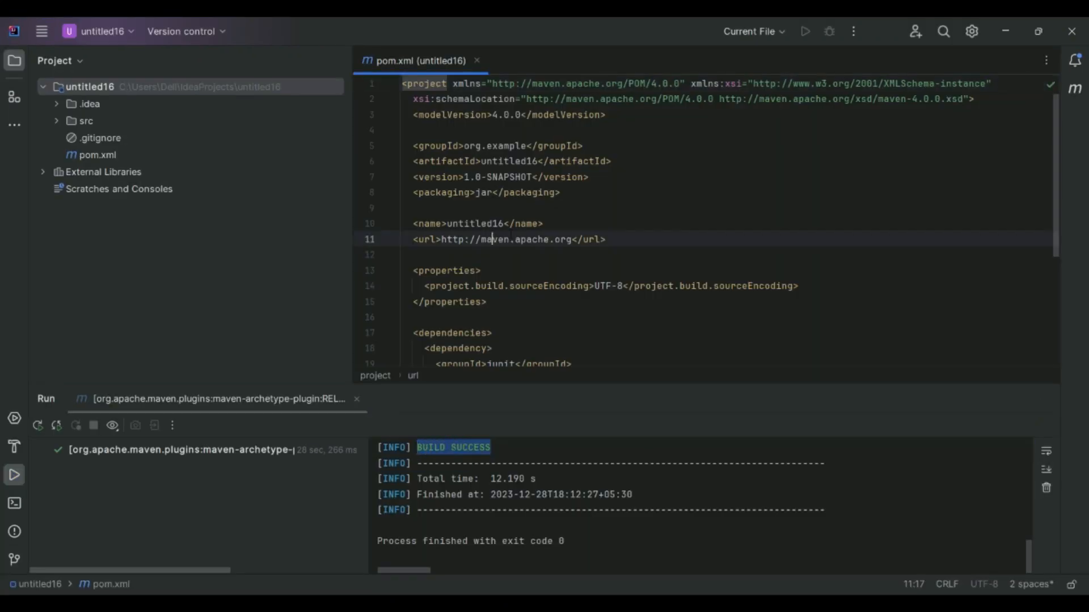
pyautogui.click(56, 121)
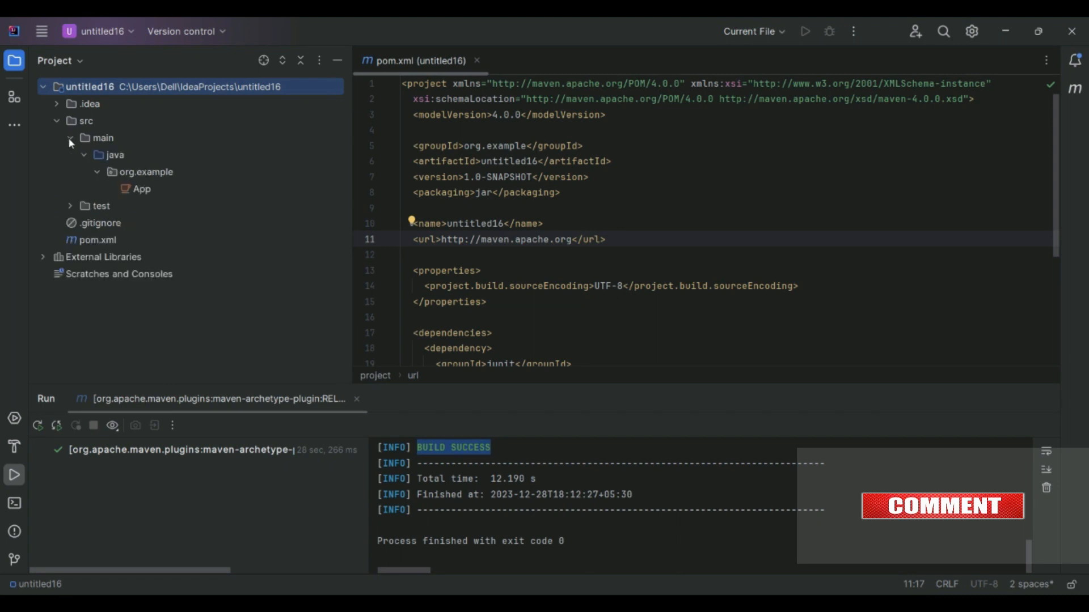
pyautogui.click(70, 138)
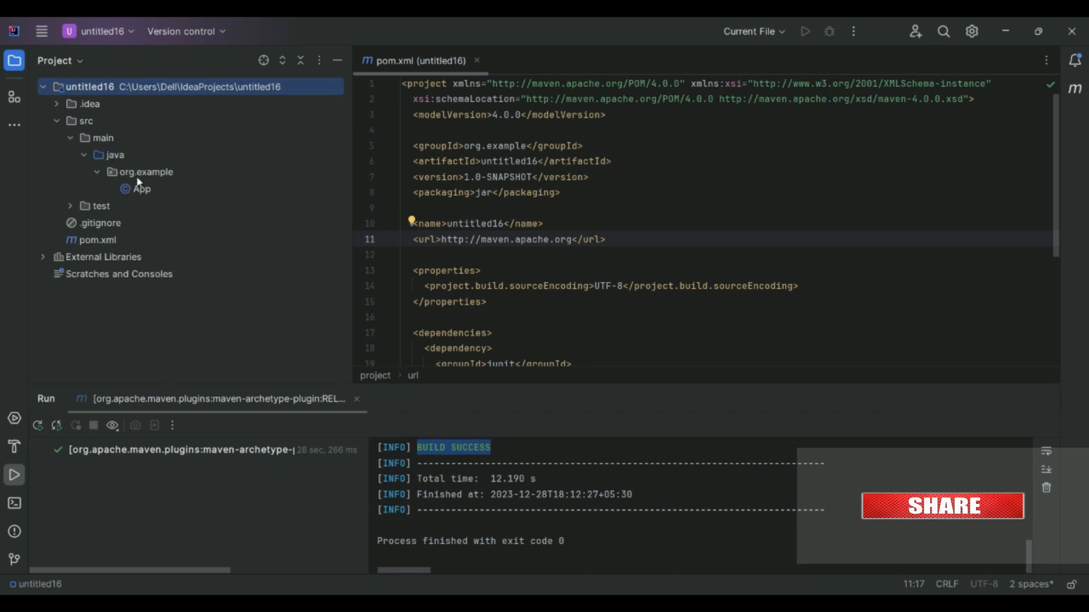
pyautogui.click(146, 191)
pyautogui.doubleClick(145, 188)
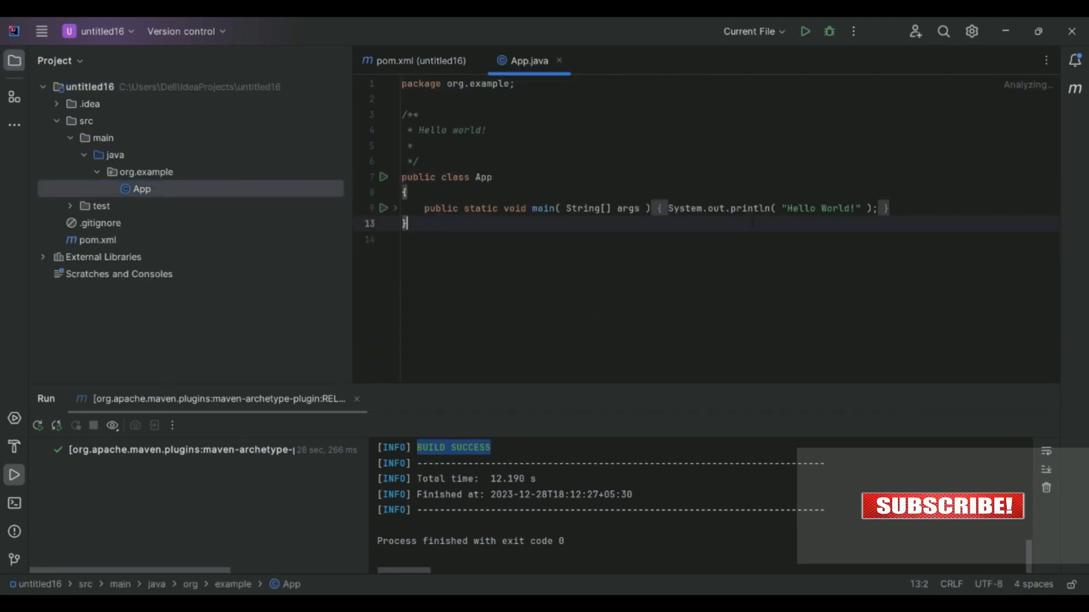
# Run App.main() from the App.java file and examine its console output
pyautogui.rightClick(724, 222)
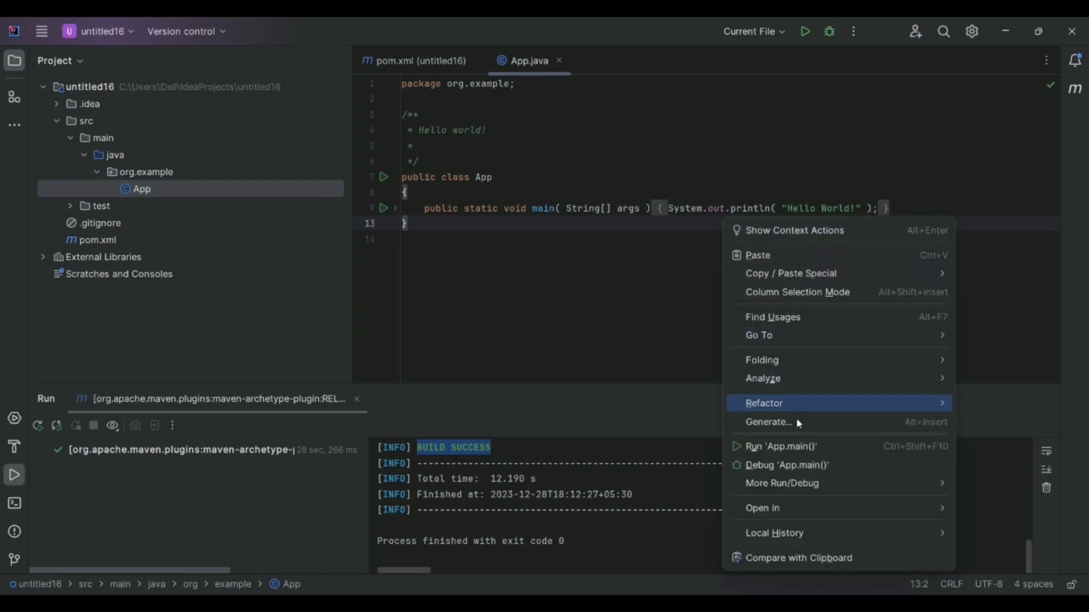
pyautogui.click(794, 447)
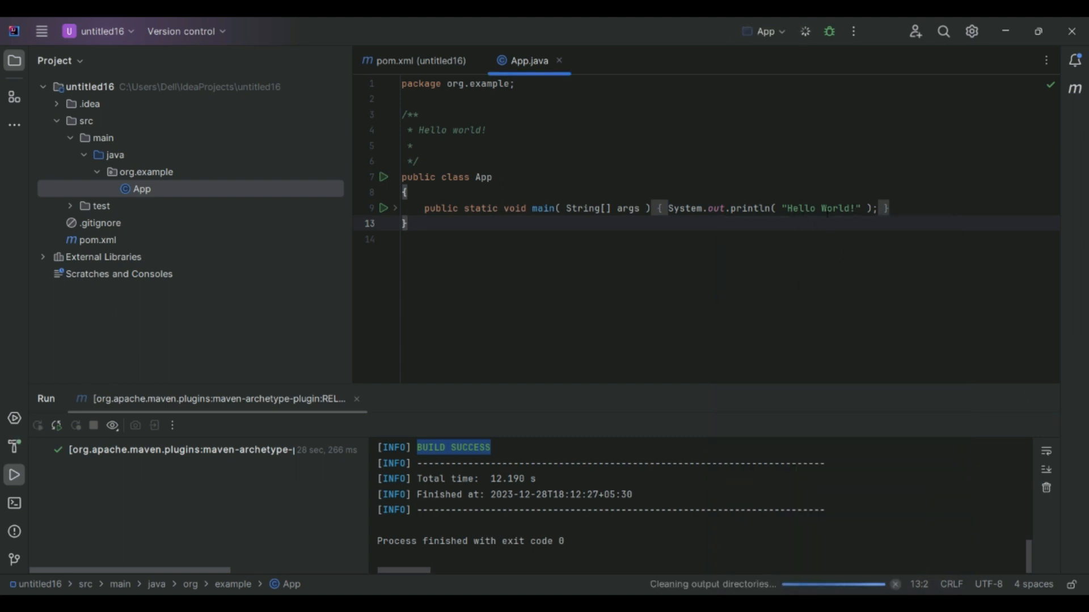
pyautogui.moveTo(134, 462); pyautogui.dragTo(64, 450)
pyautogui.click(103, 463)
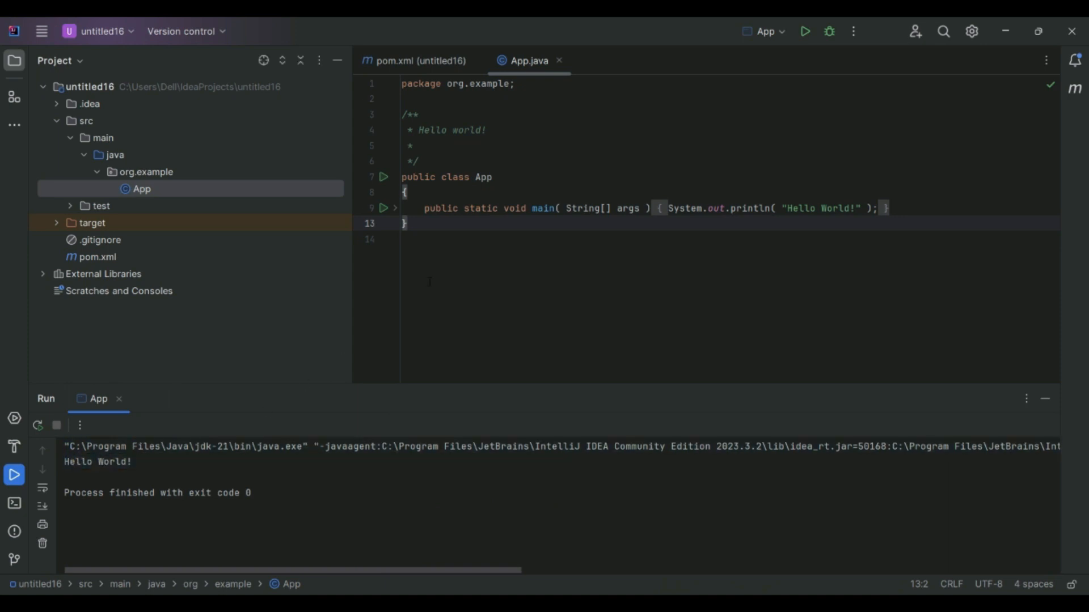